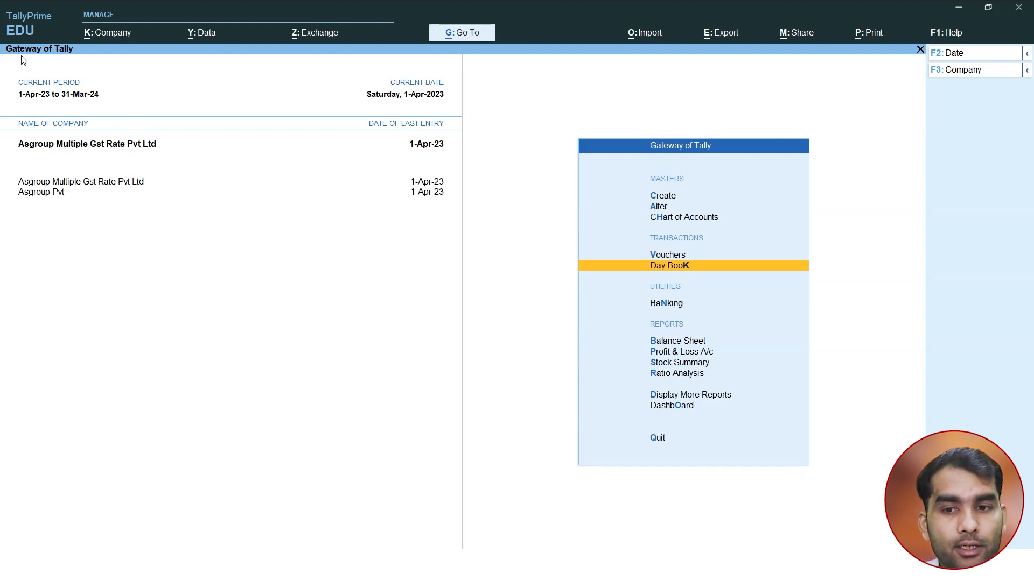
Start a new purchase voucher and enter supplier invoice number 103 dated 1-Apr-23.
key(Up)
key(Return)
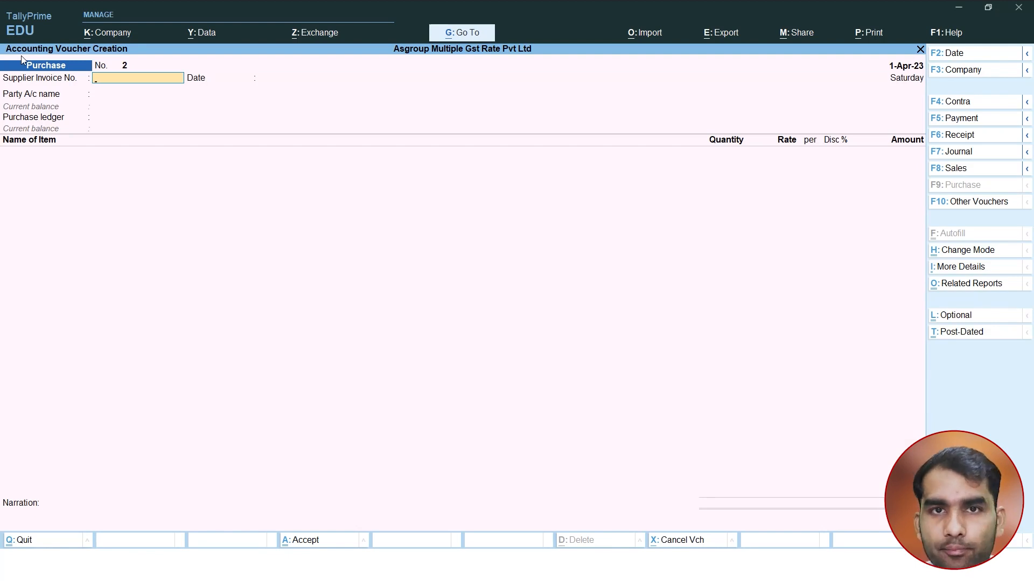
text(103)
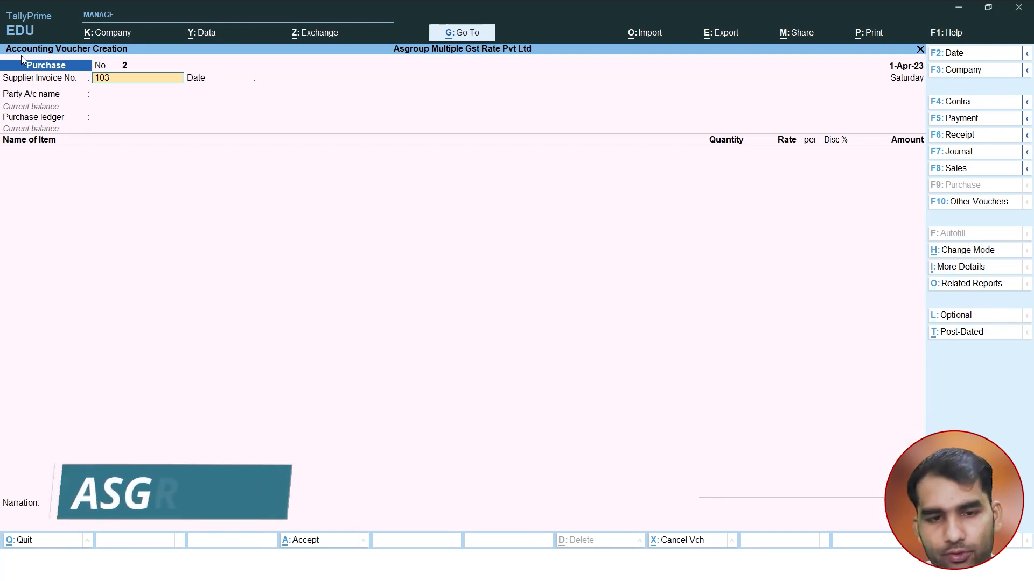
key(Return)
key(Return)
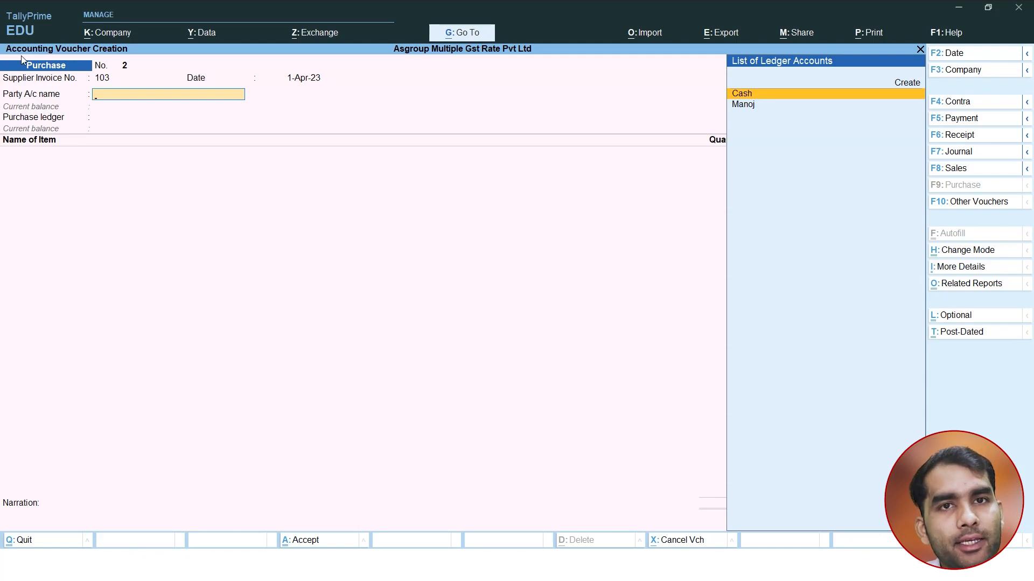
Select Cash as the party account and leave all the receipt details blank.
key(Return)
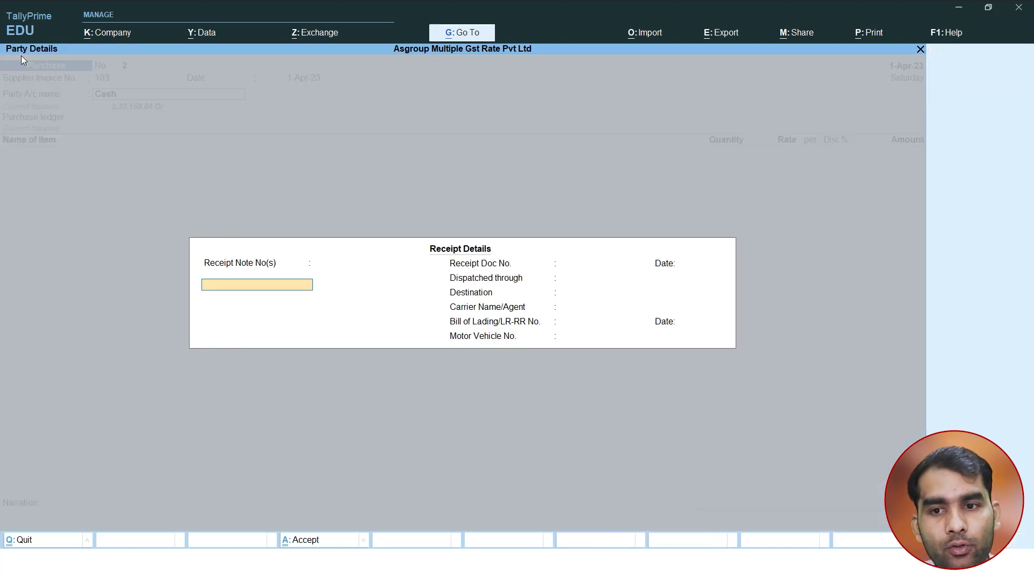
key(Return)
key(Return)
key(Return)
key(Return)
key(Return)
key(Return)
key(Return)
key(Return)
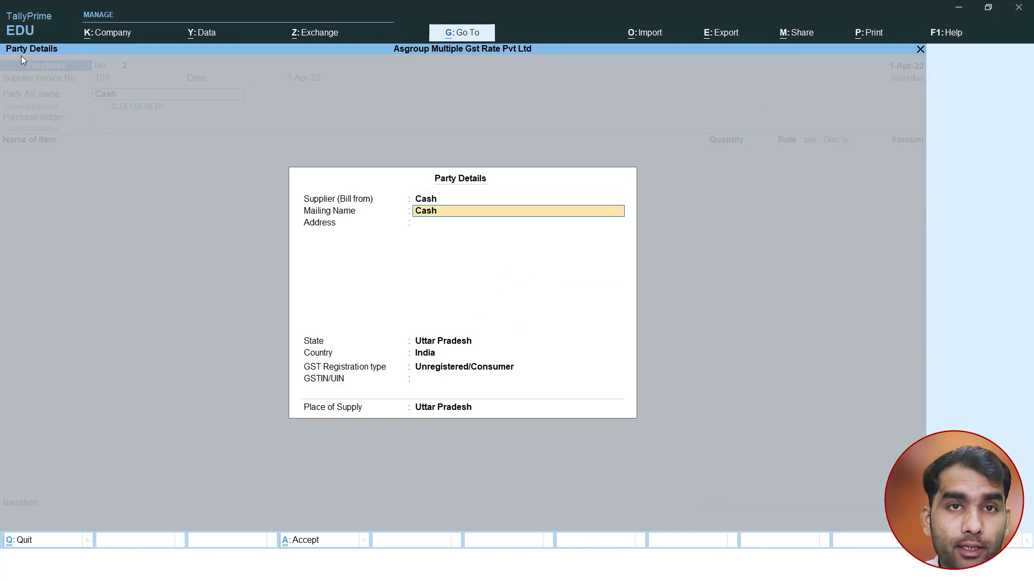
Replace the supplier in the party details with a new party named Ramesh Traiders.
key(Up)
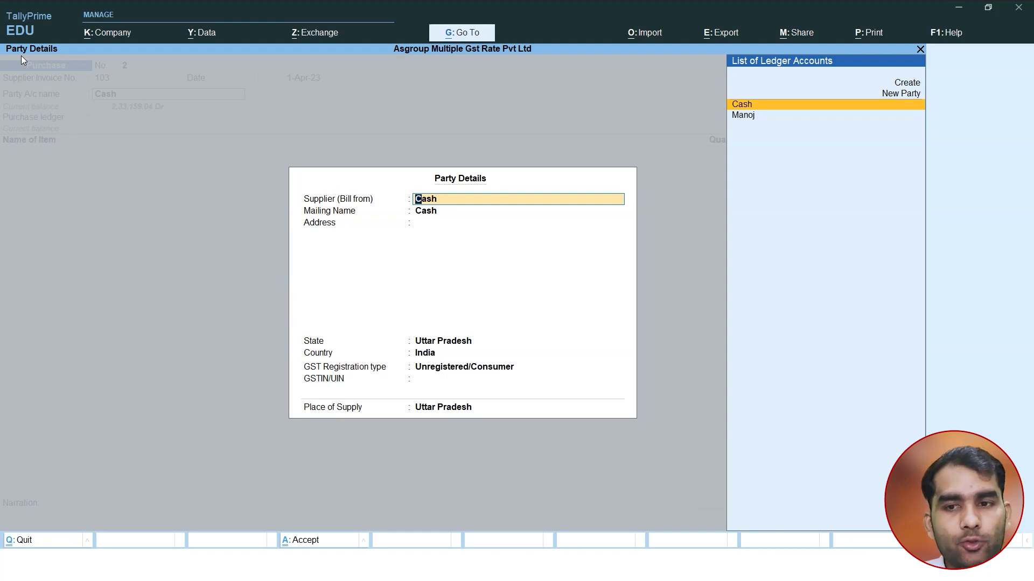
key(Up)
key(Up)
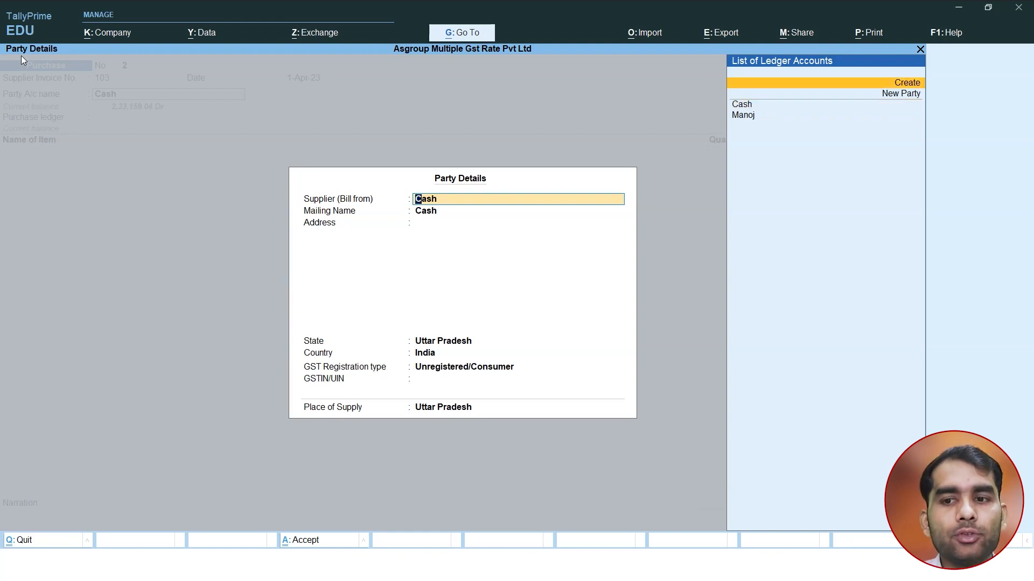
key(Down)
key(Return)
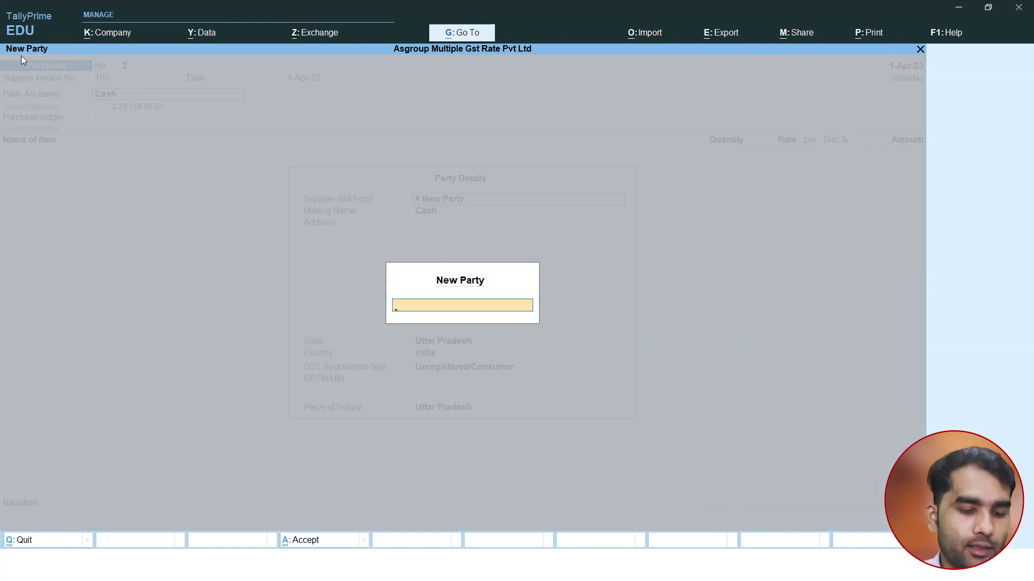
text(E)
key(BackSpace)
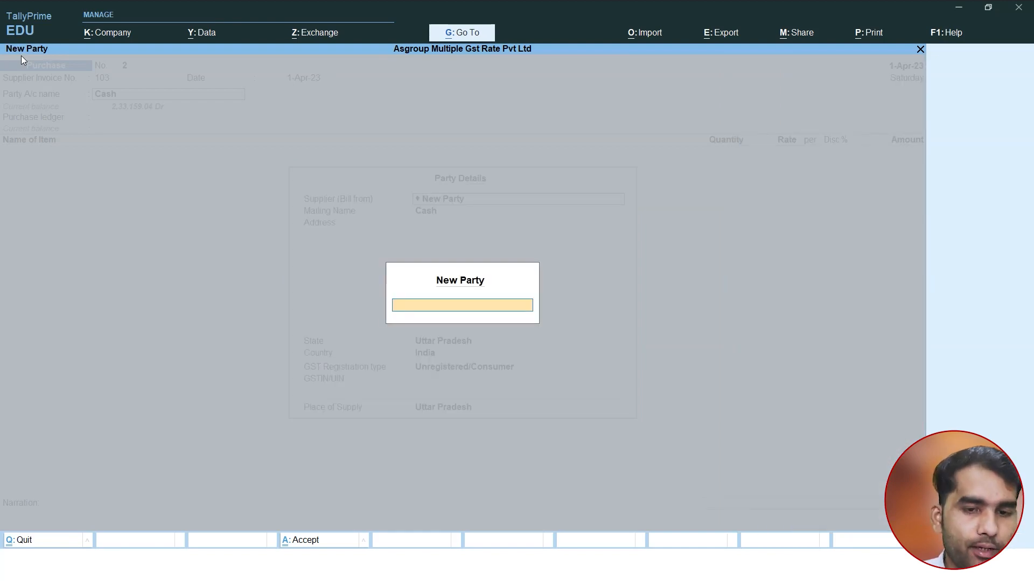
text(Ramesh Traiders)
key(Return)
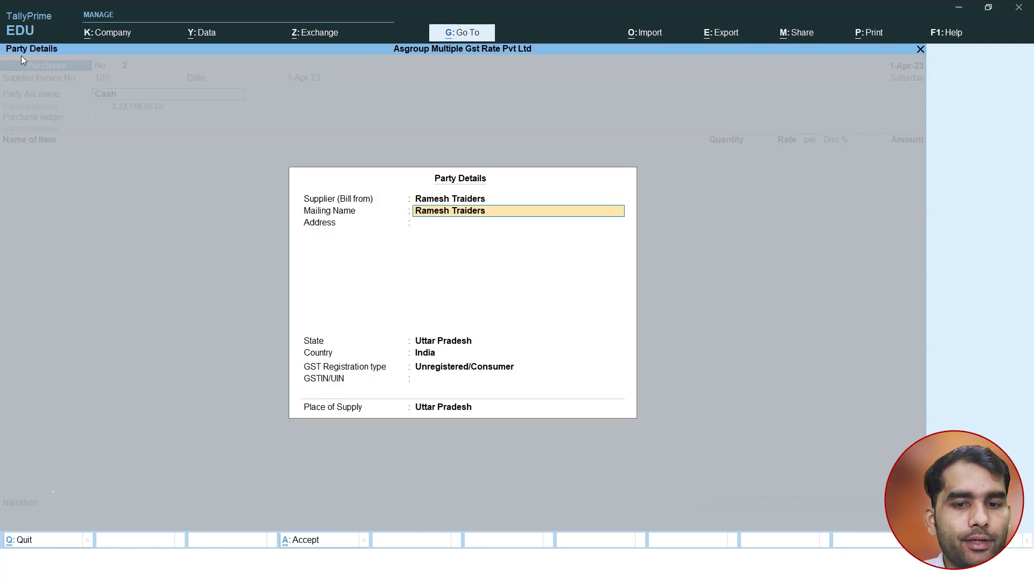
Set the supplier's GST registration type to Regular and accept the party details with the GSTIN left blank.
key(Return)
key(Return)
key(Return)
key(Return)
key(Return)
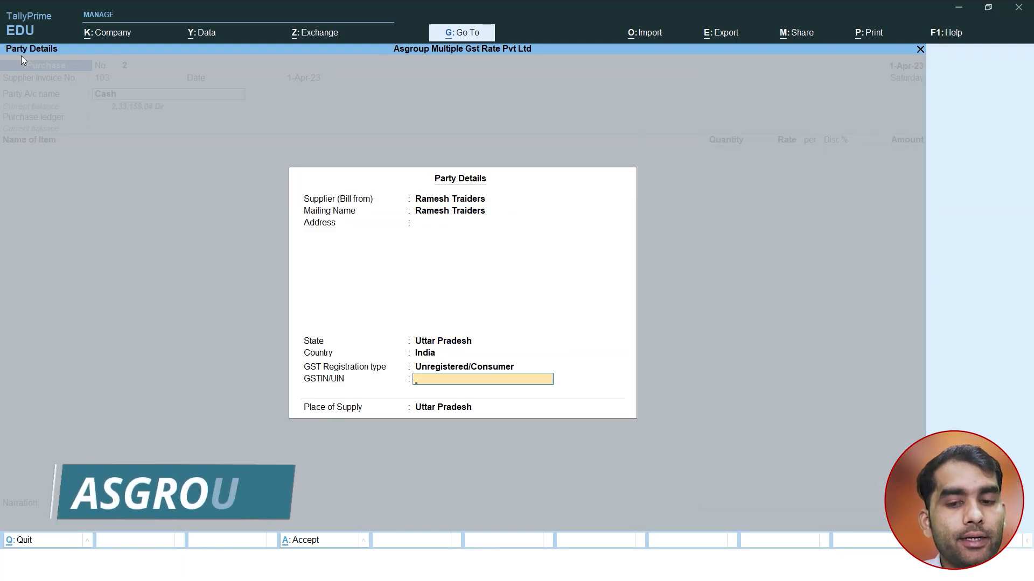
key(BackSpace)
key(Up)
key(Return)
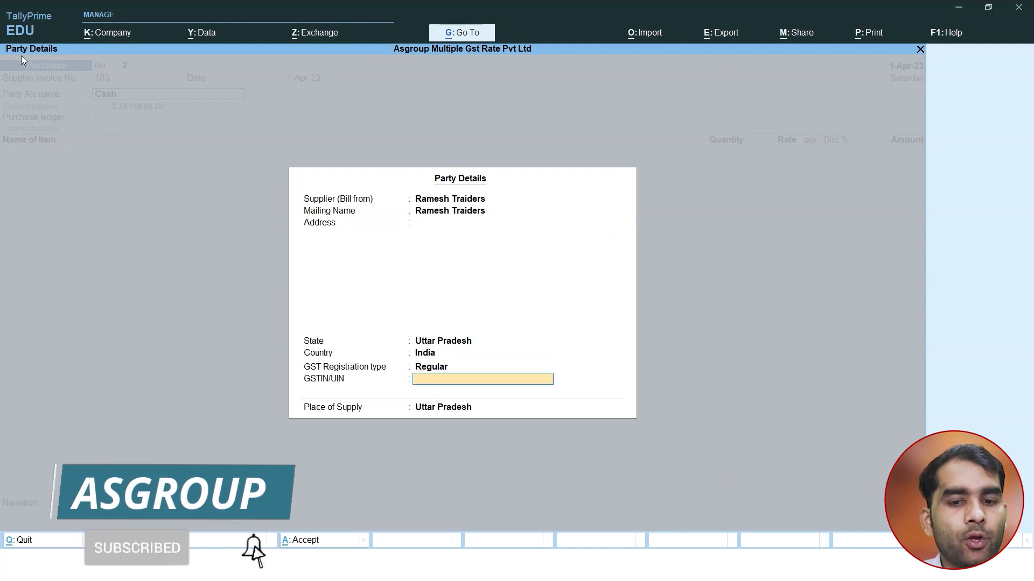
key(Return)
key(Return)
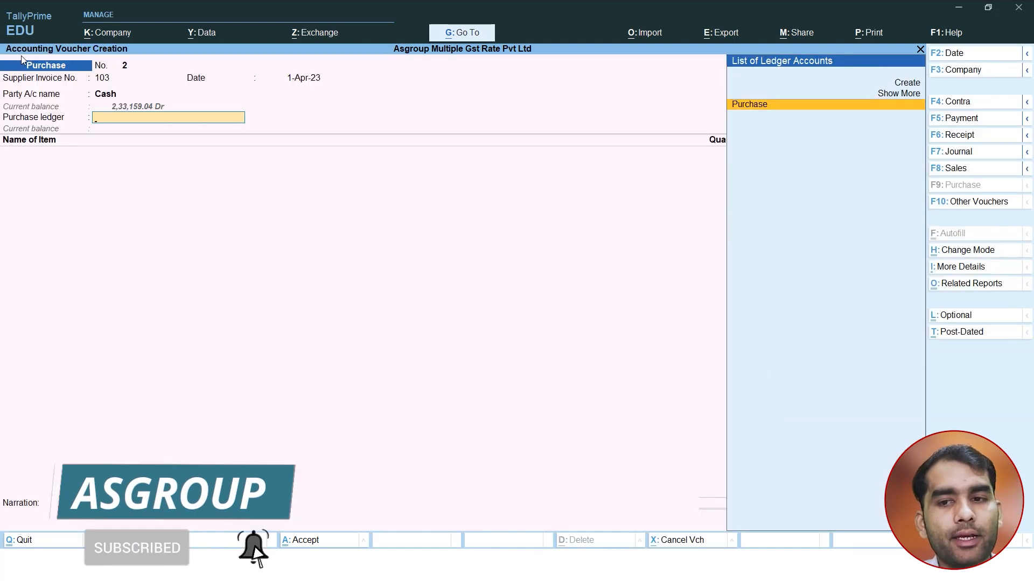
Choose the Purchase ledger and add 100 pcs of Acc Cement at the rate of 320.00 per pcs.
key(Return)
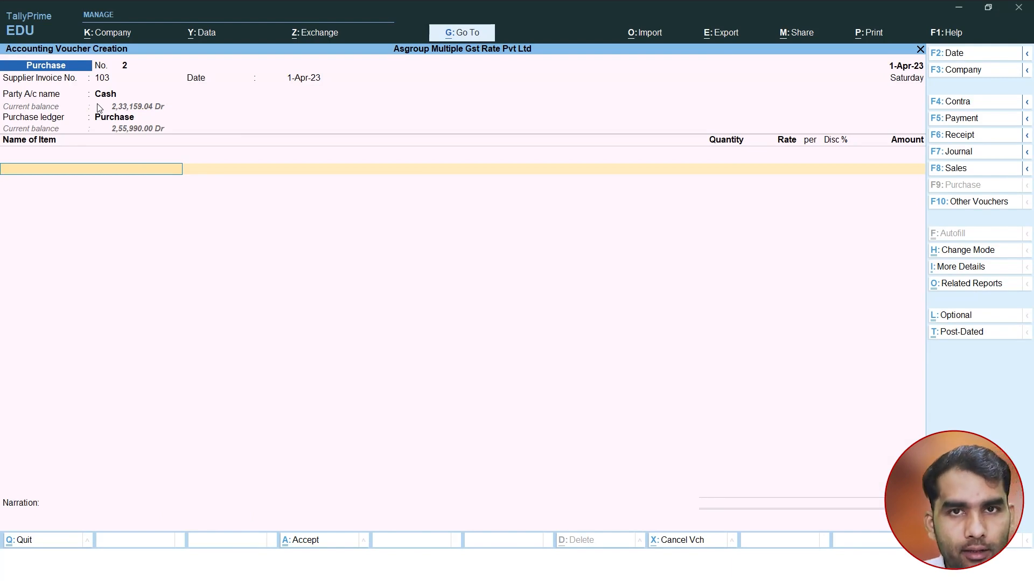
text(A)
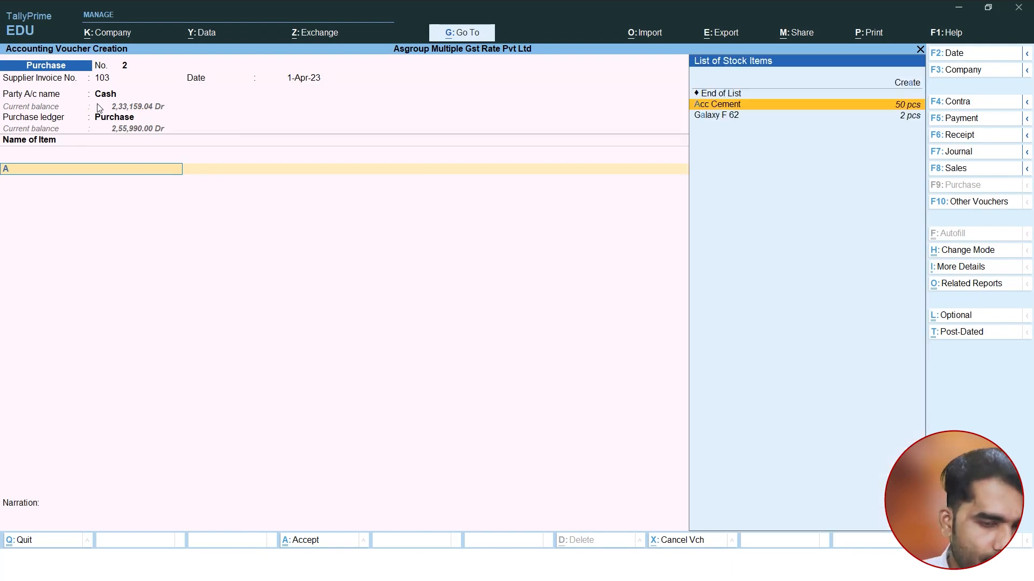
key(Return)
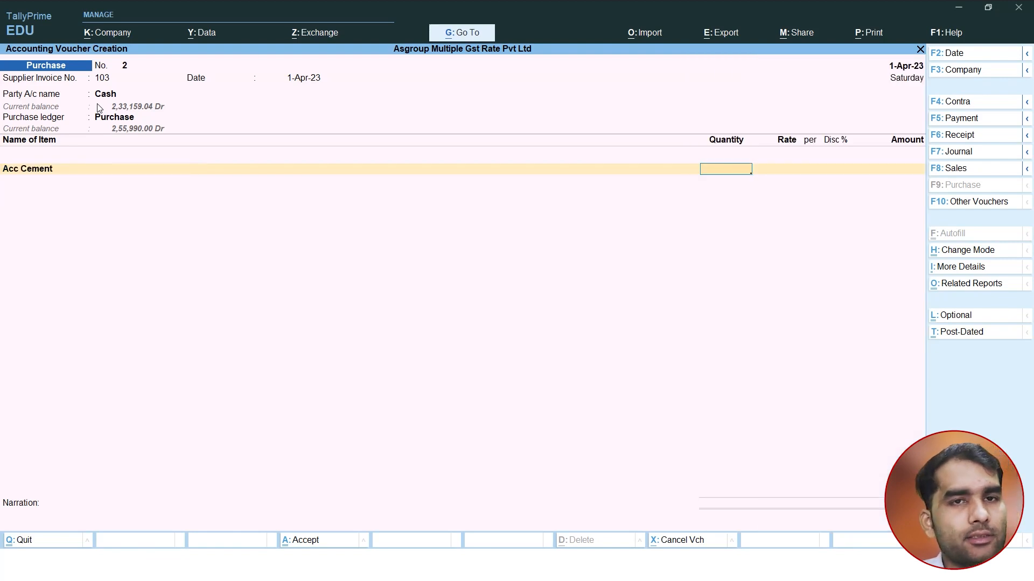
text(100)
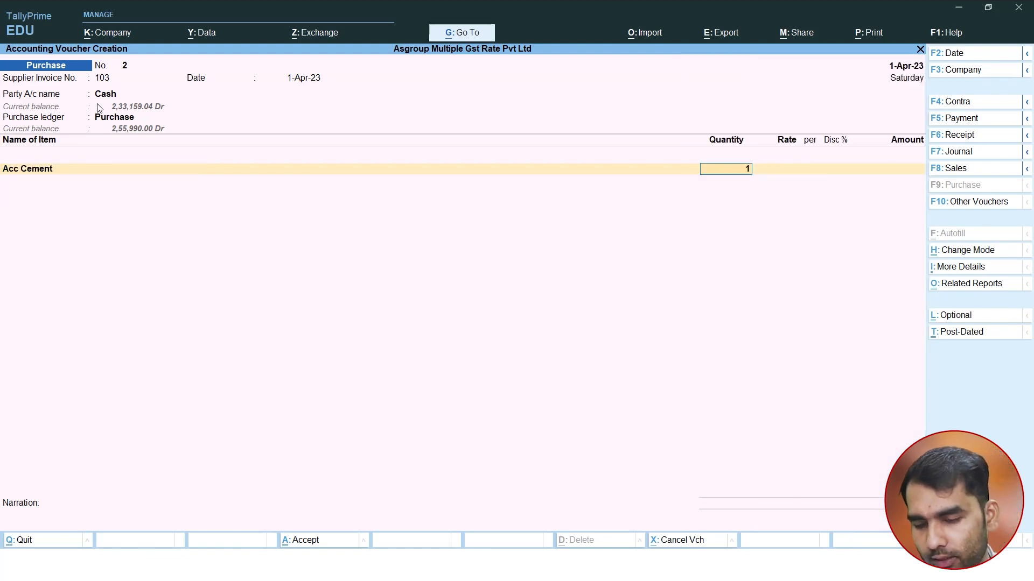
key(Return)
key(Return)
key(Return)
key(Return)
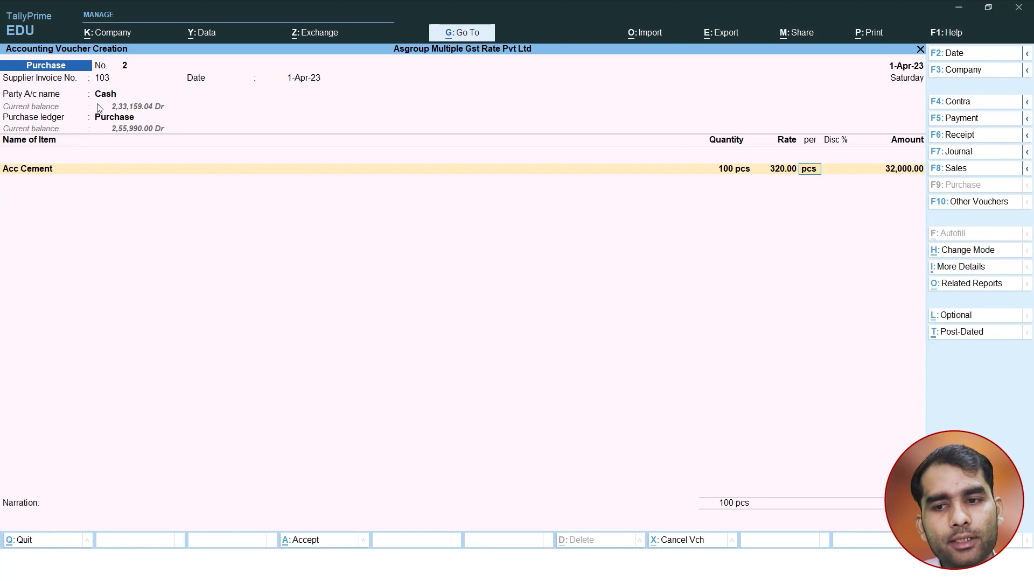
key(Return)
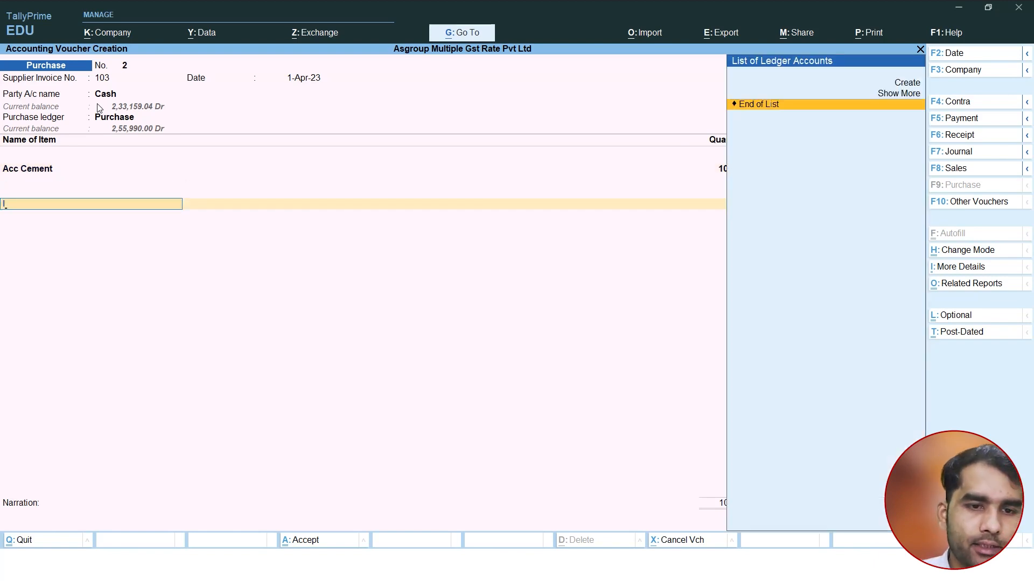
Add the C Gst @ 14 % and S Gst @ 14 % tax ledgers below the Acc Cement item.
text(C)
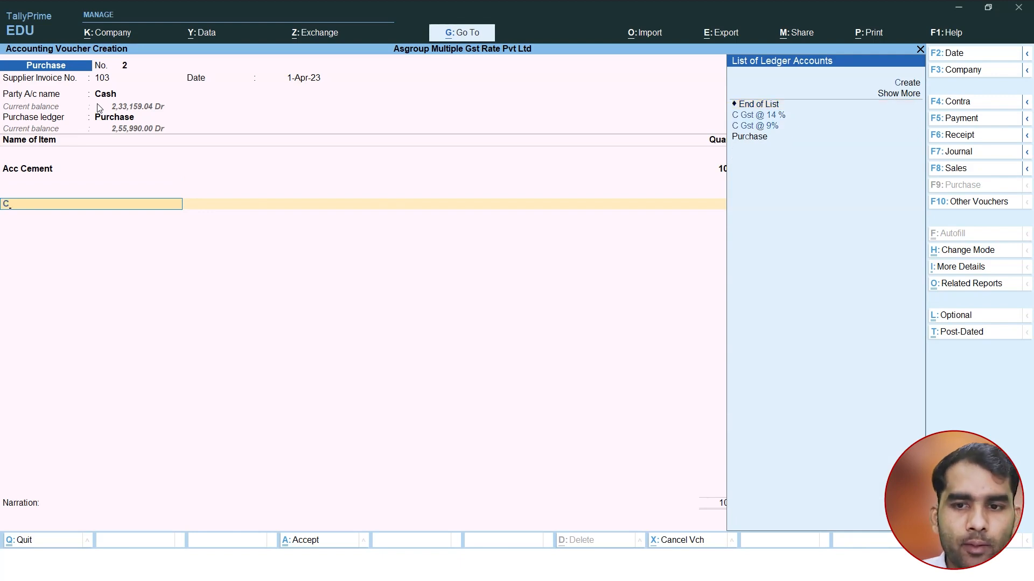
key(Down)
key(Down)
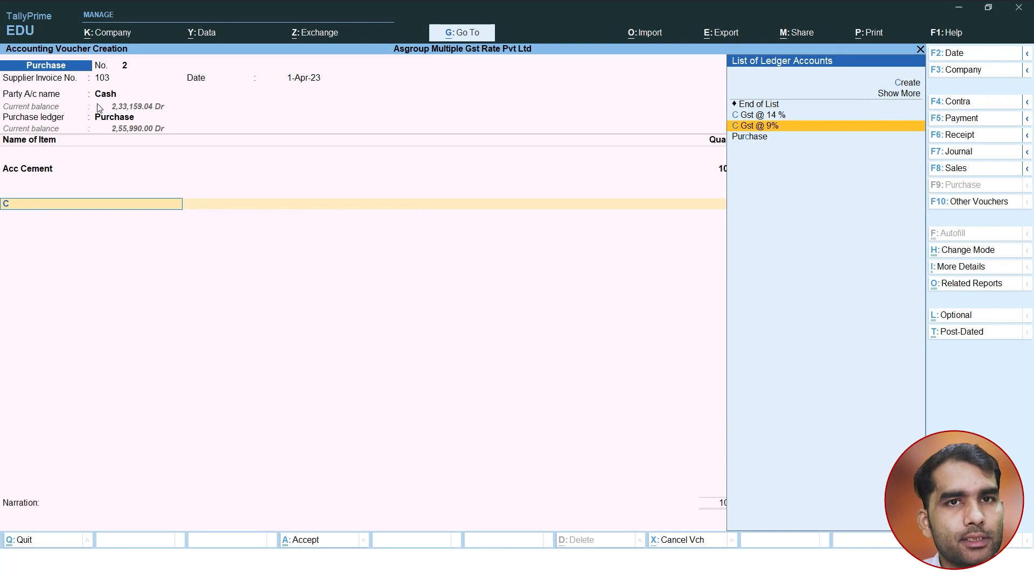
key(Up)
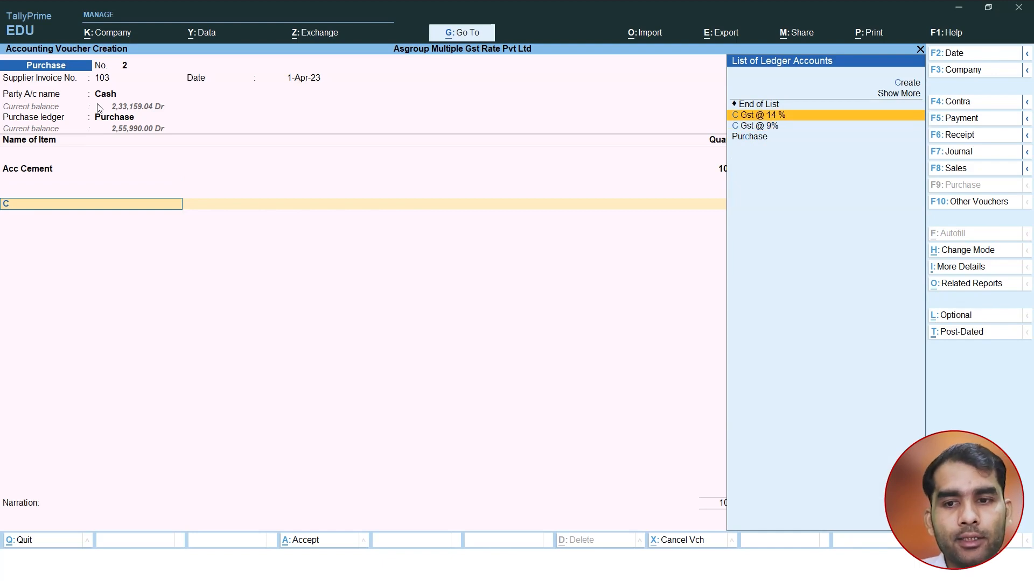
key(Return)
key(Return)
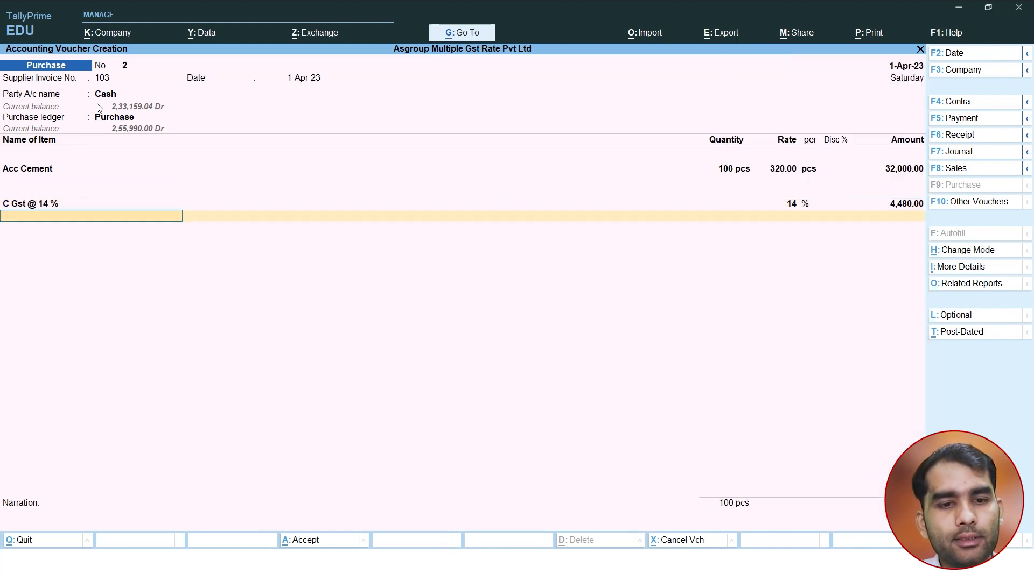
text(S)
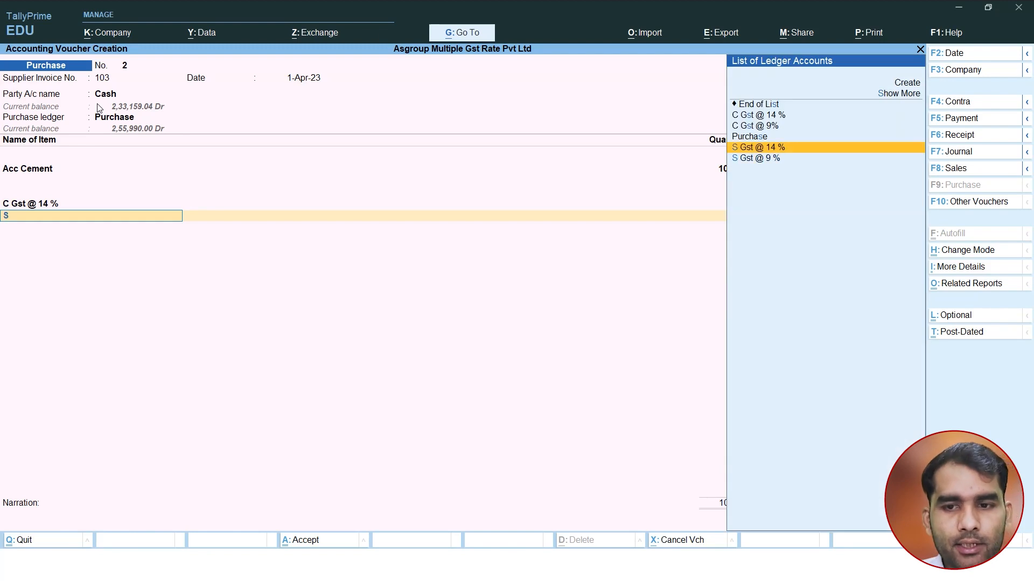
key(Return)
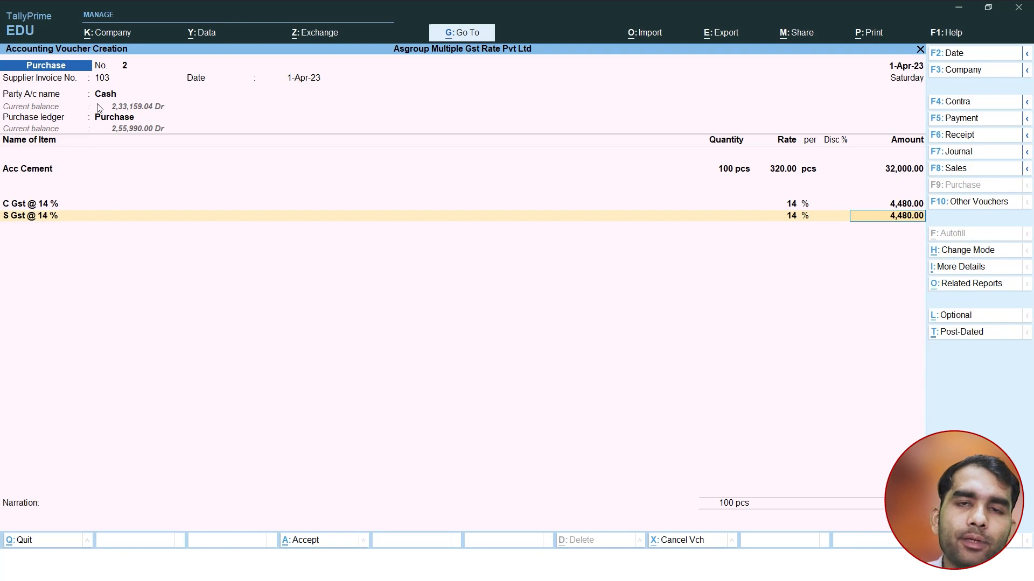
Preview the current voucher's printed invoice, examine its supplier, item and tax details enlarged, and return to the voucher without printing.
key(alt)
key(alt+p)
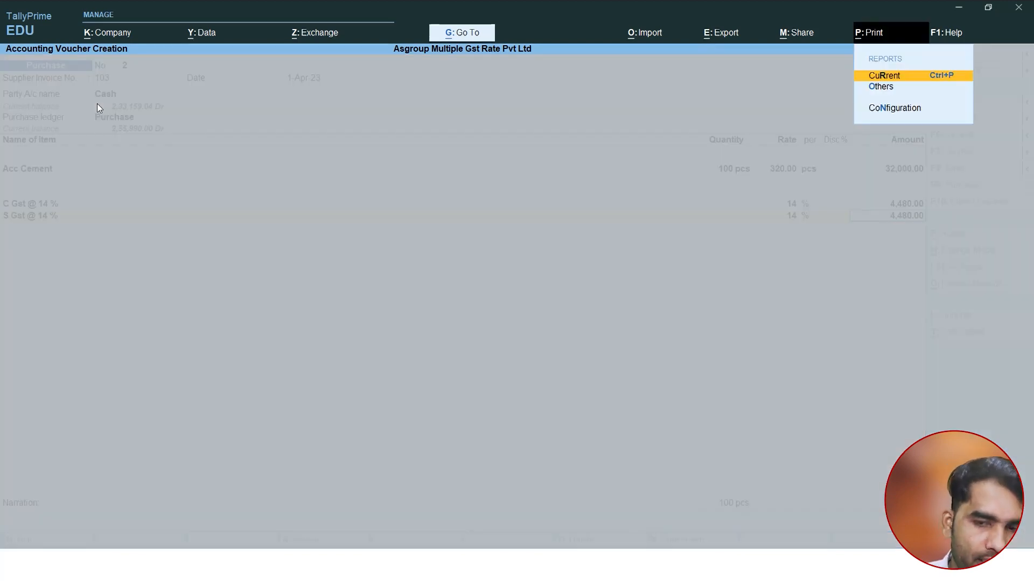
key(Return)
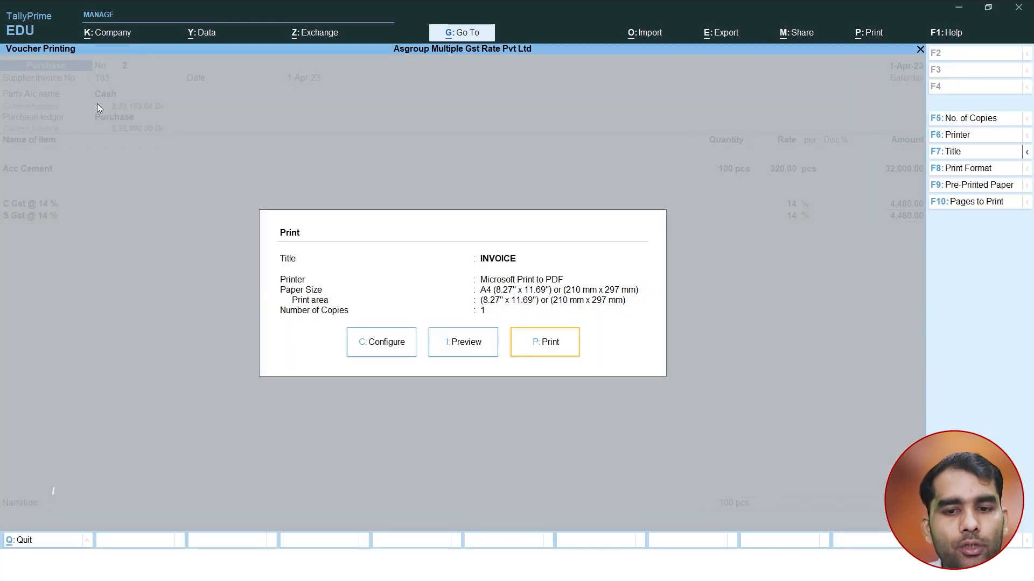
click(453, 348)
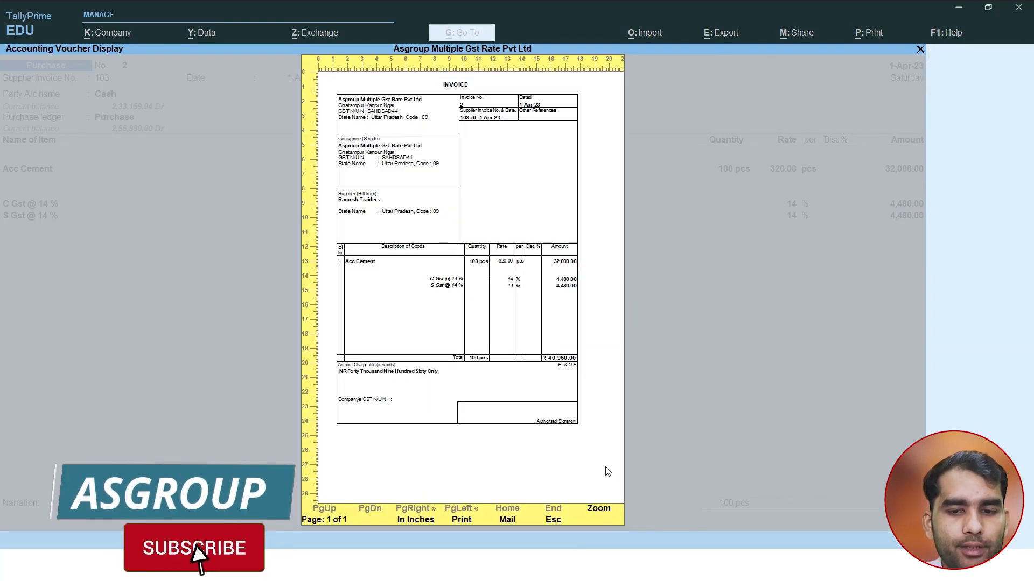
click(598, 509)
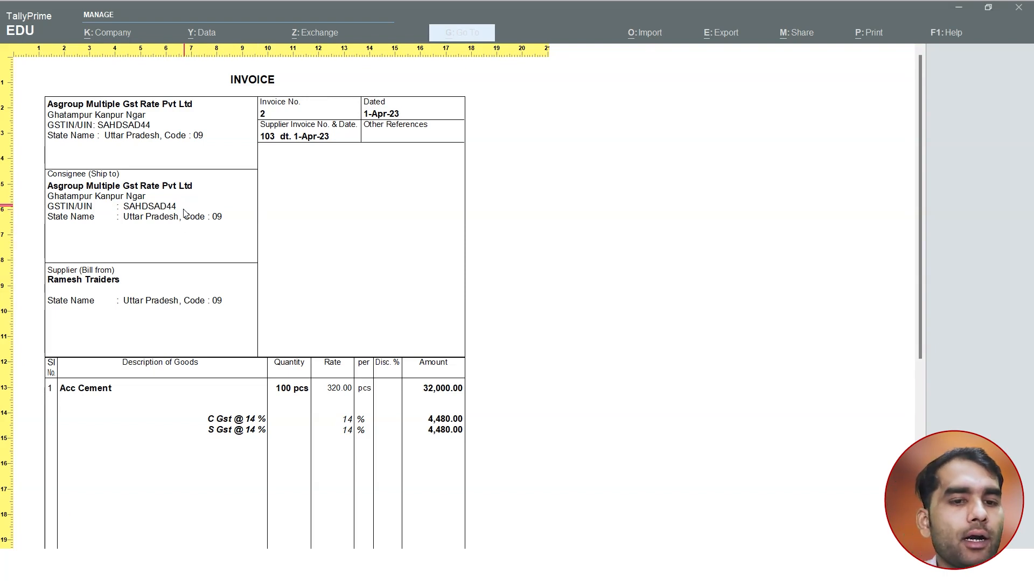
scroll(219, 256, down, 4)
key(Escape)
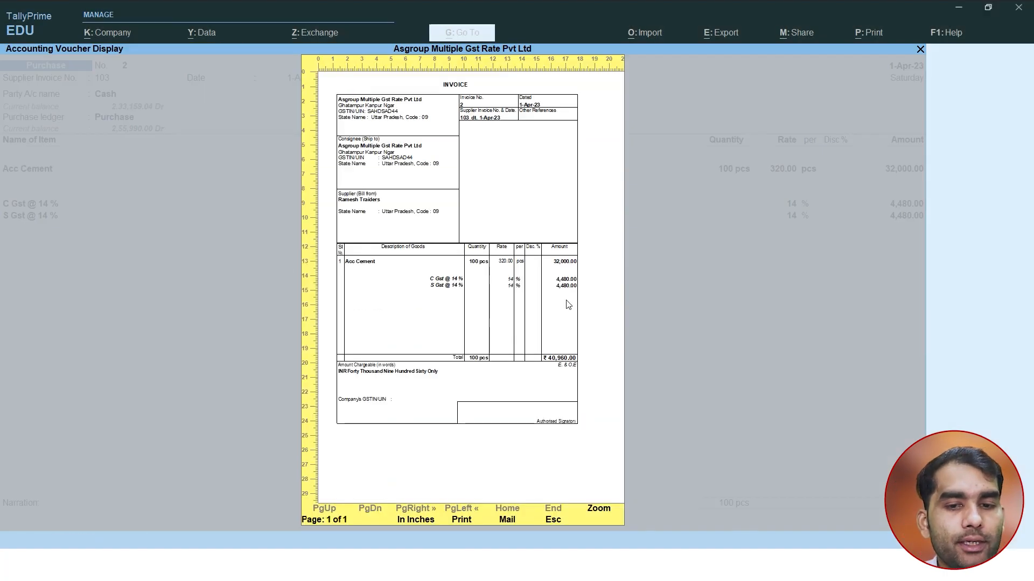
key(Escape)
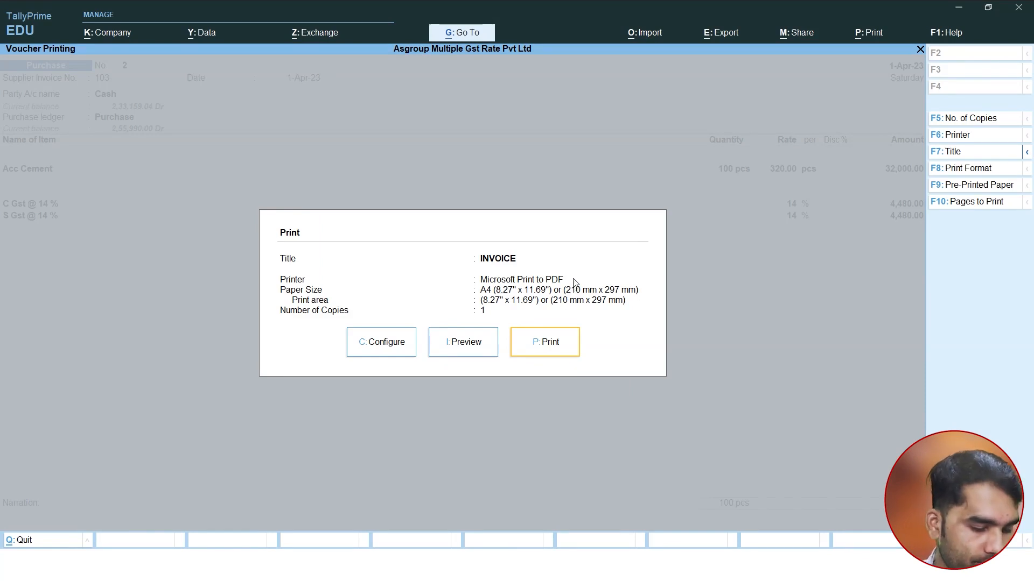
key(Escape)
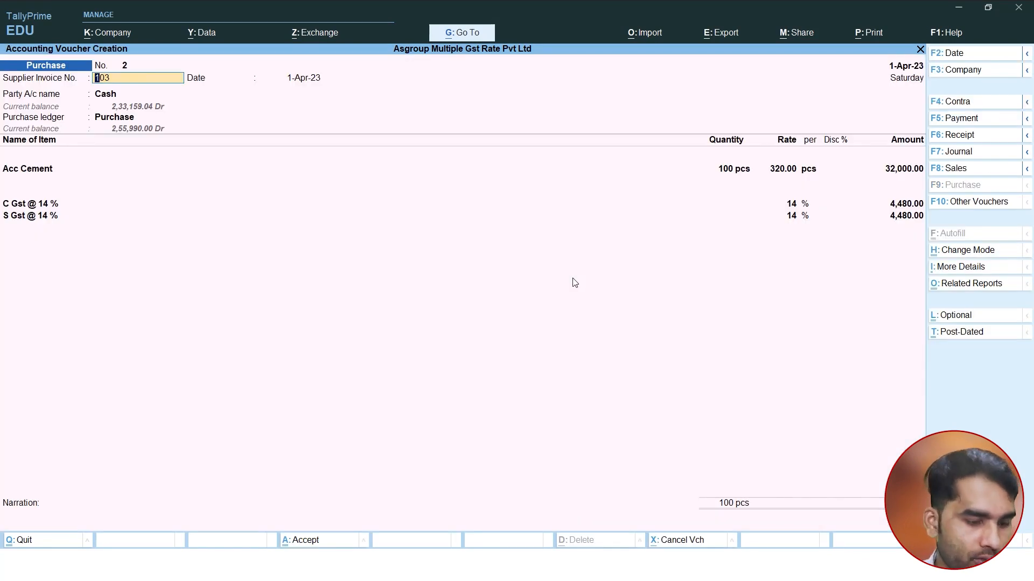
Save the completed cash purchase voucher.
key(ctrl+a)
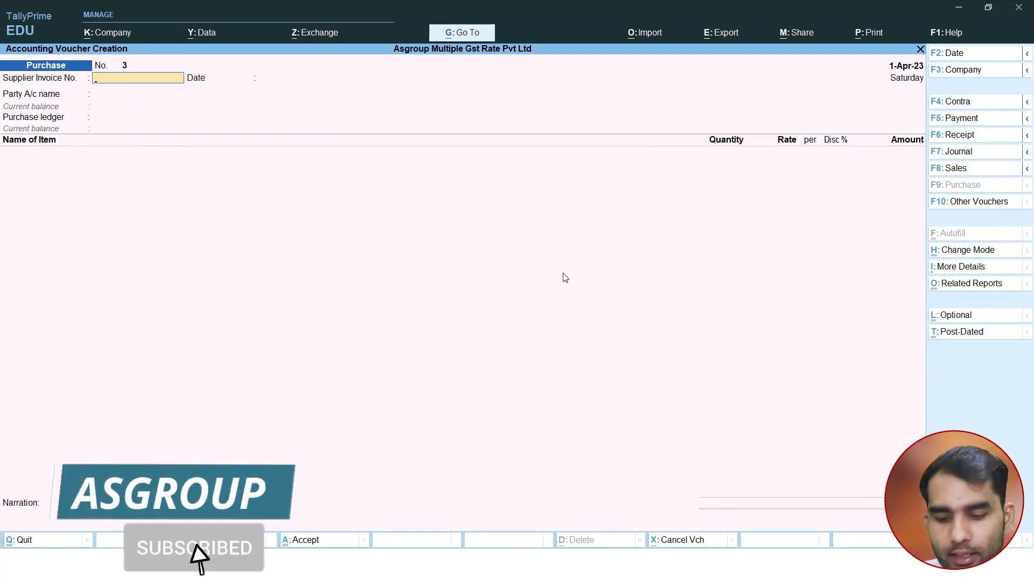
Enter supplier invoice number 103 dated 1-Apr-23 and choose the supplier's ledger instead of Cash as the party account.
text(103)
key(Return)
key(Return)
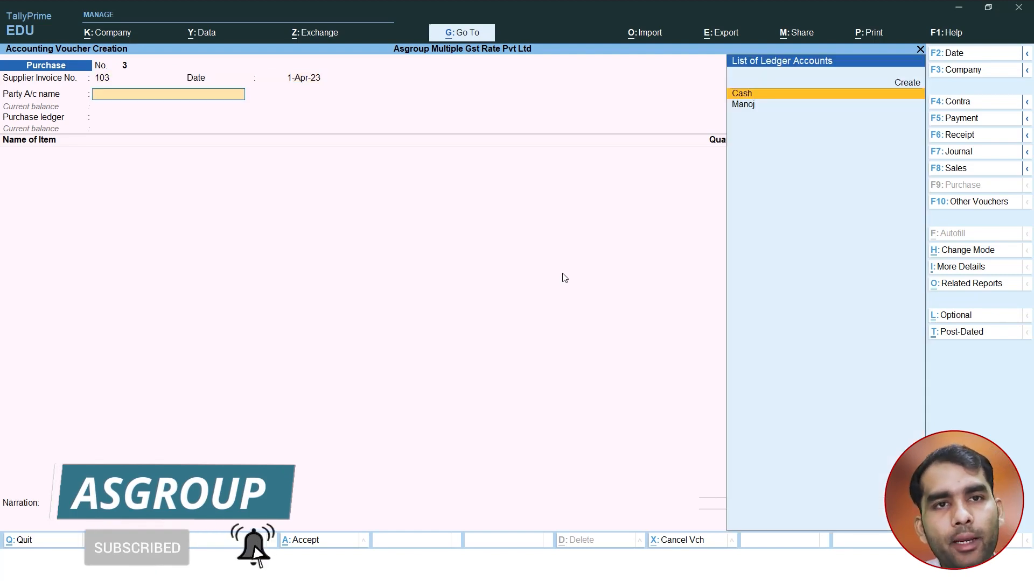
key(Down)
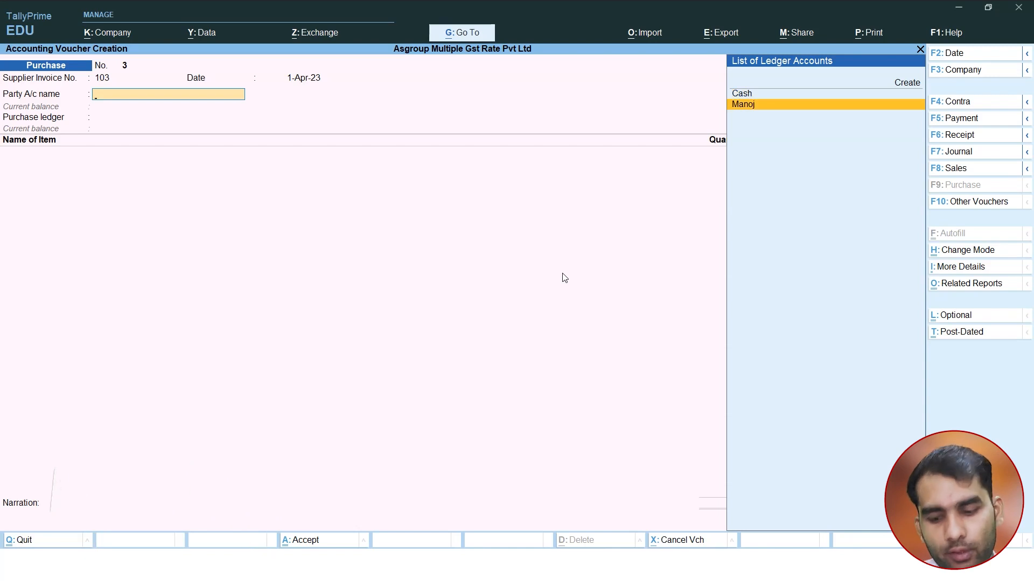
key(Return)
Accept the default supplier details, keeping Uttar Pradesh as state and place of supply, India as country and Regular GST registration.
key(Return)
key(Return)
key(Return)
key(Return)
key(Return)
key(Return)
key(Return)
key(Return)
key(Return)
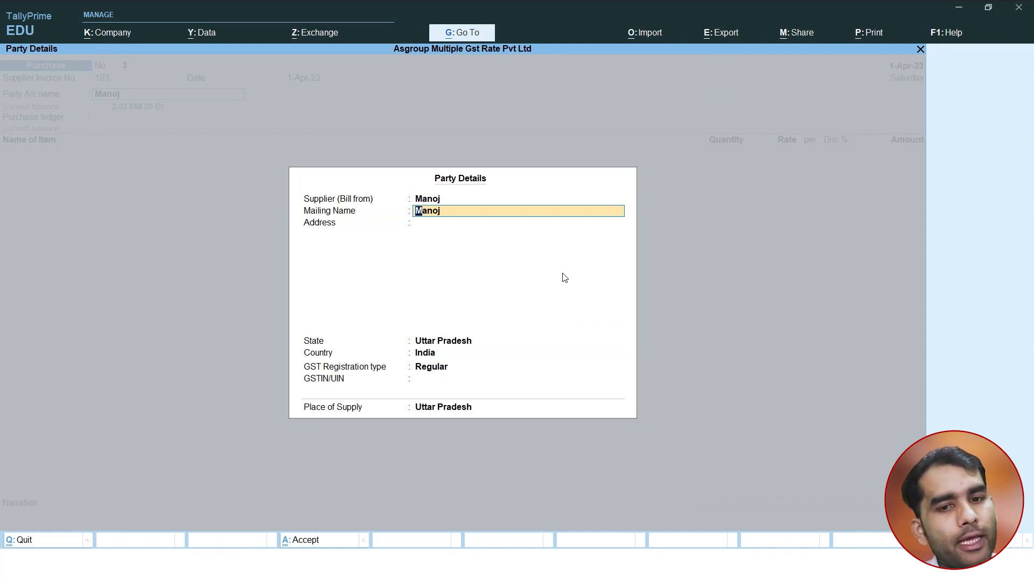
key(Return)
key(Return)
key(Return)
key(Return)
key(Return)
key(Return)
key(Return)
Choose the Purchase ledger and add 100 pcs of Acc Cement at 320.00 per pcs to the party purchase.
key(Return)
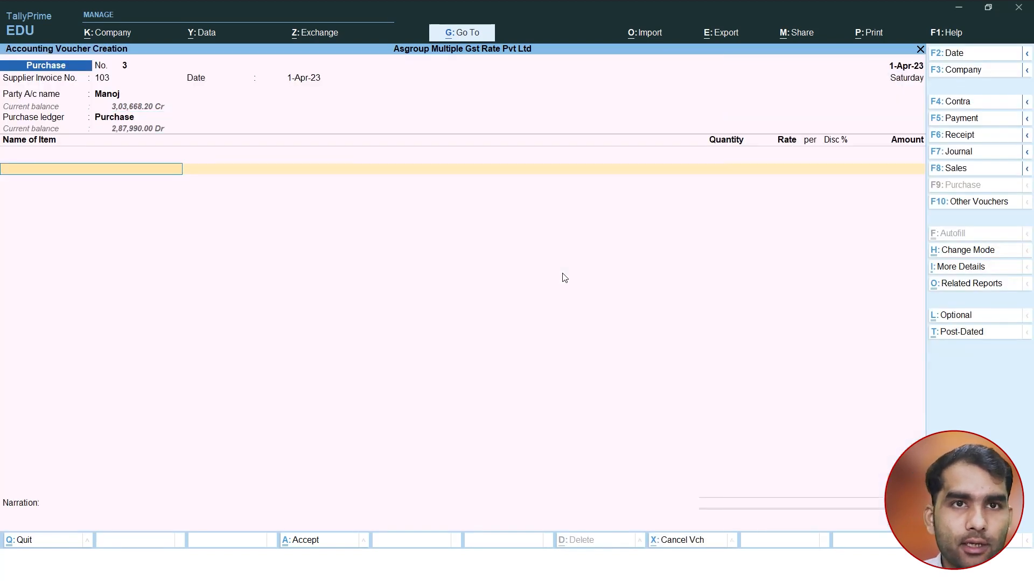
key(Return)
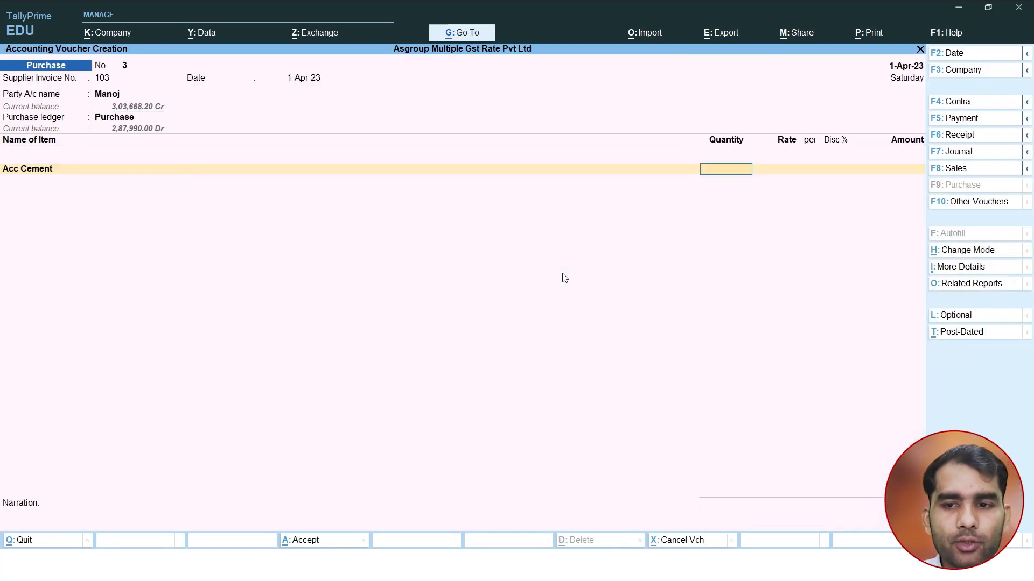
text(100)
key(Return)
key(Return)
key(Return)
key(Return)
key(Return)
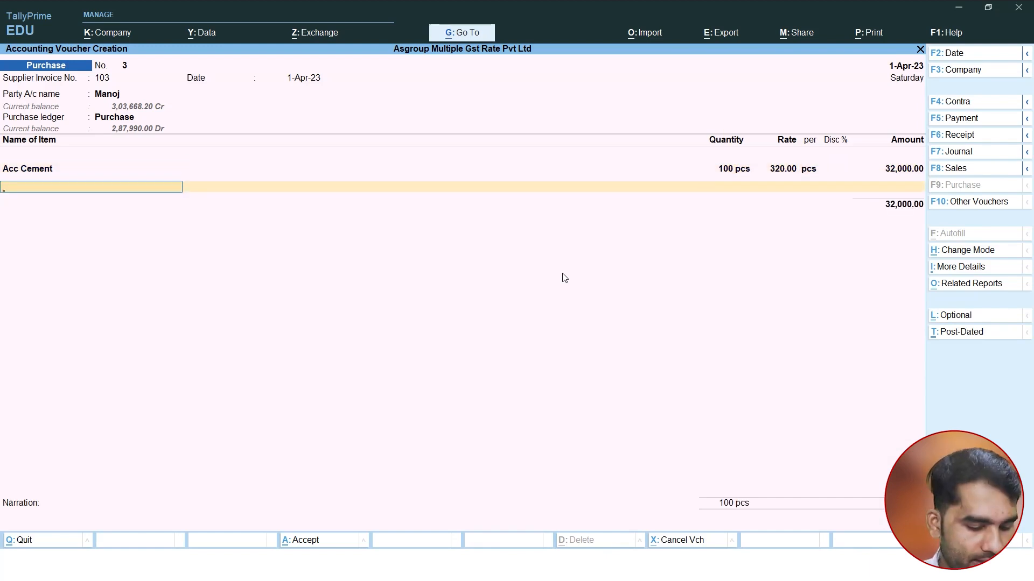
Finish the item list and add the C Gst @ 14 % and S Gst @ 14 % ledgers to the voucher.
key(Return)
text(C)
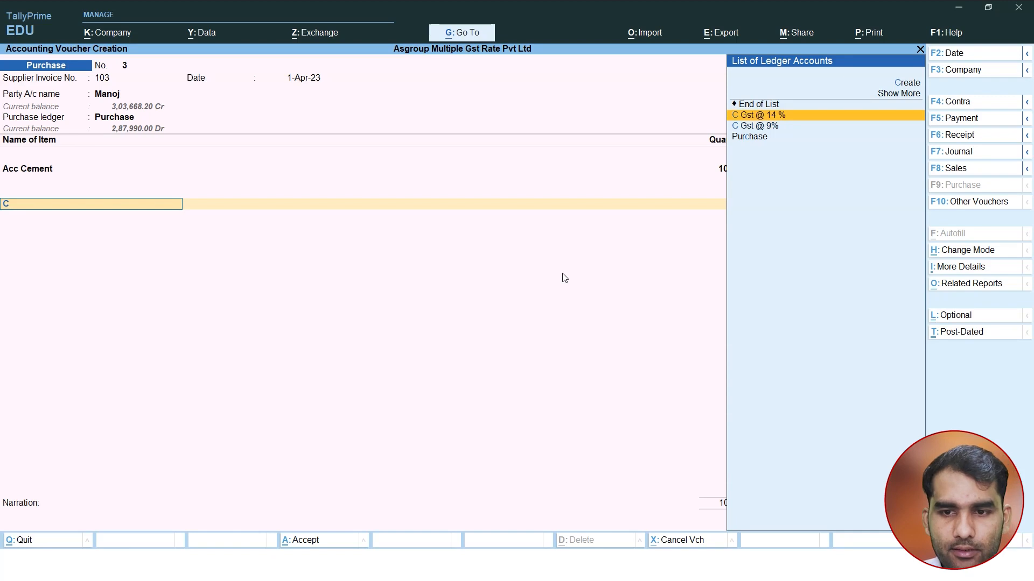
key(Return)
key(Return)
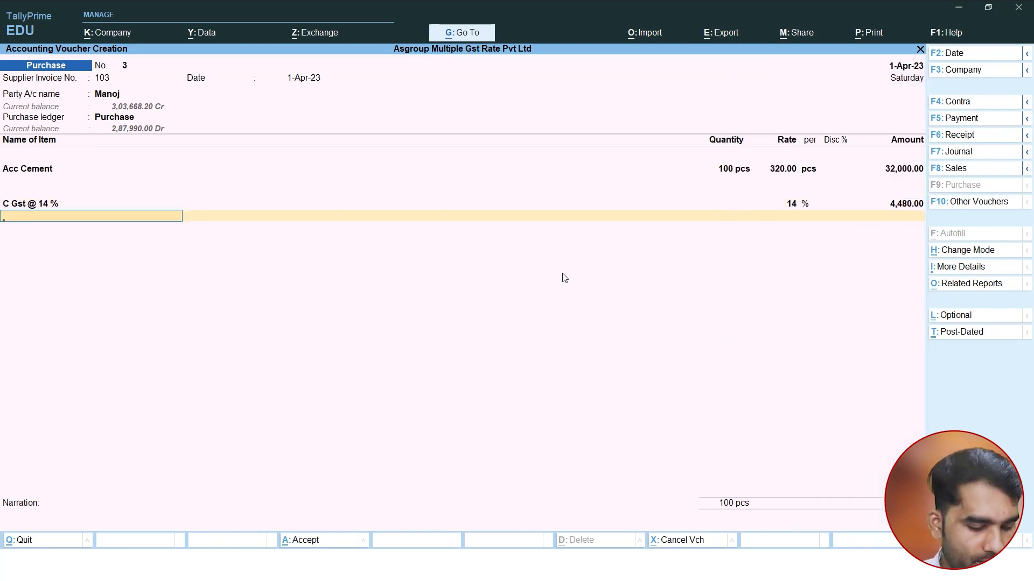
text(S)
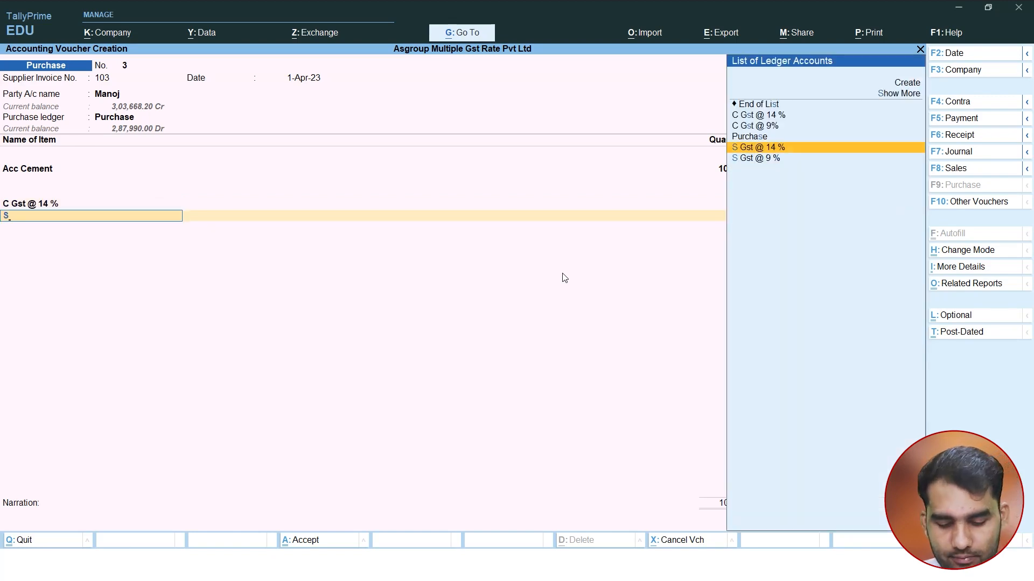
key(Return)
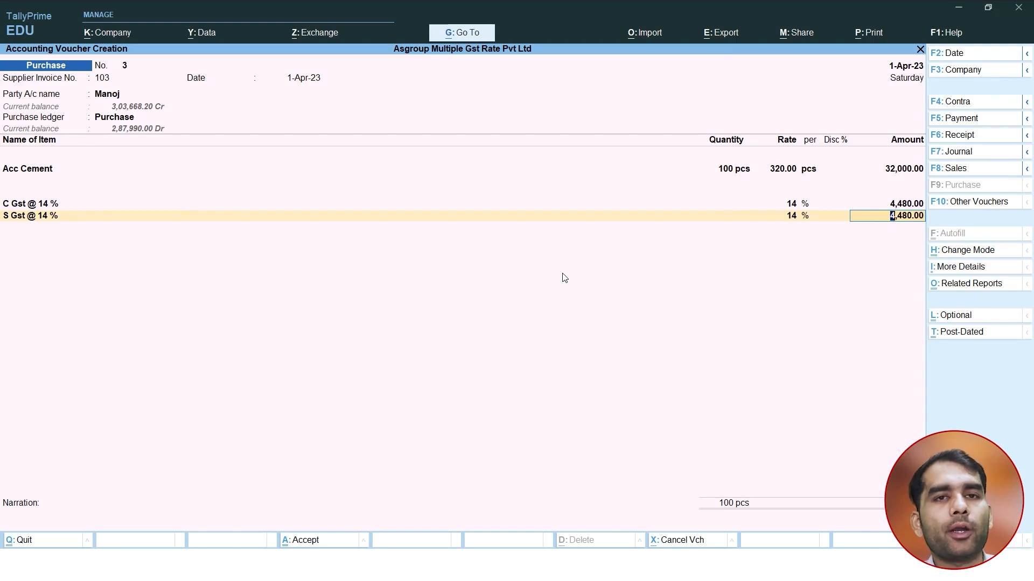